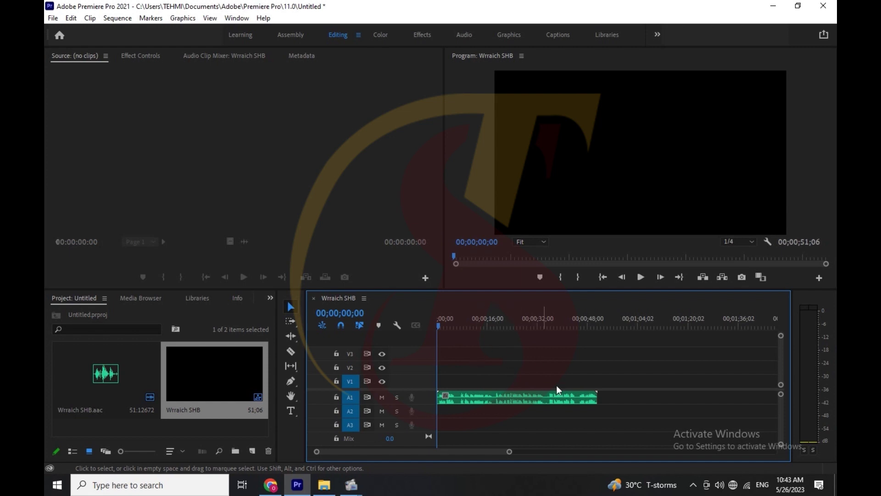
# Select the Wrraich SHB.aac clip on A1 after scrubbing the playhead to about 10 seconds.
pyautogui.moveTo(469, 418); pyautogui.dragTo(521, 386)
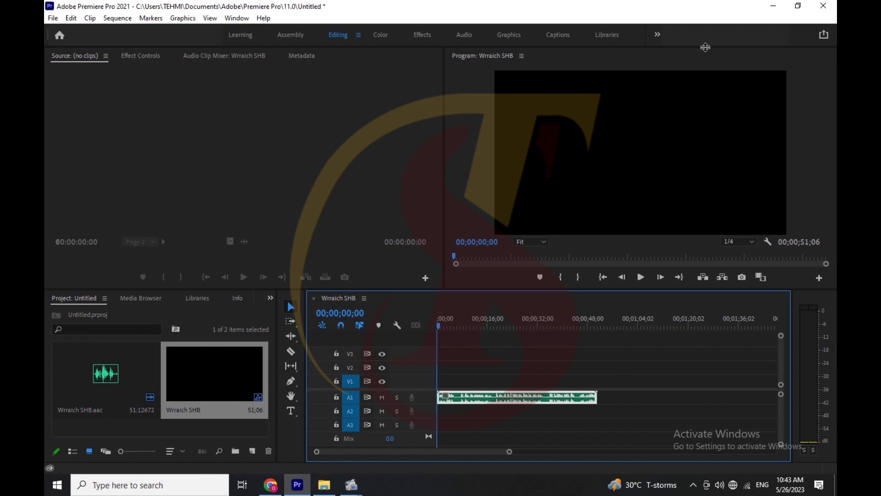
pyautogui.click(497, 373)
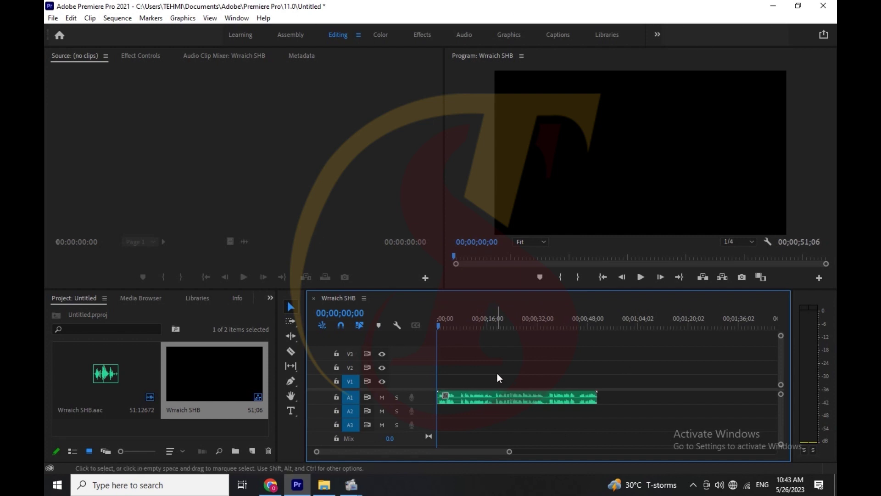
pyautogui.click(487, 404)
pyautogui.moveTo(465, 323)
pyautogui.mouseDown()
pyautogui.moveTo(498, 337)
pyautogui.moveTo(471, 337)
pyautogui.mouseUp()
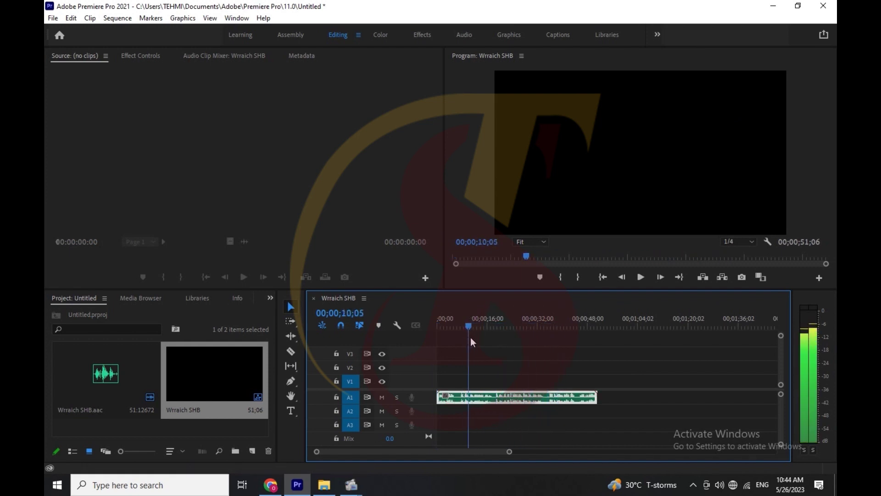
pyautogui.click(511, 365)
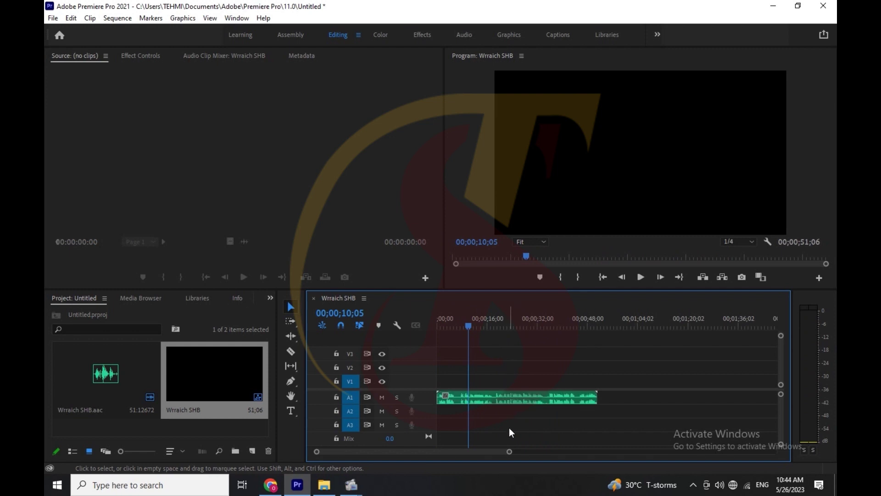
pyautogui.click(512, 398)
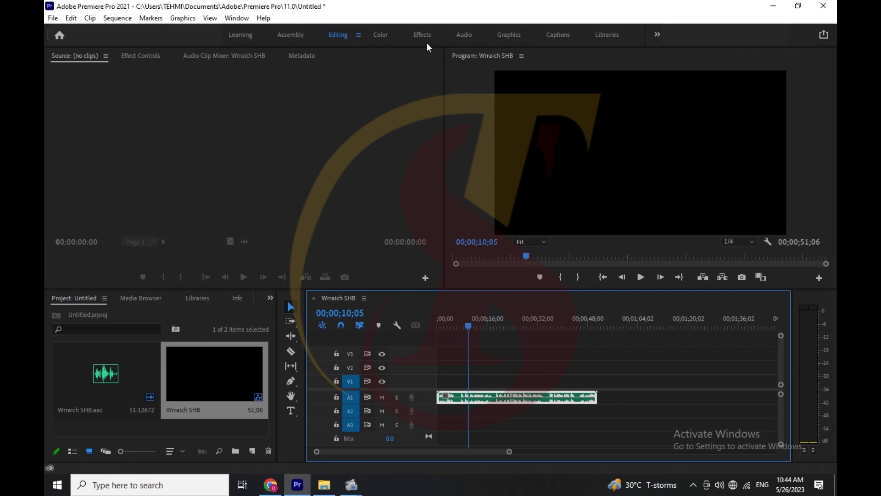
# Switch Premiere Pro to the Audio workspace.
pyautogui.click(457, 35)
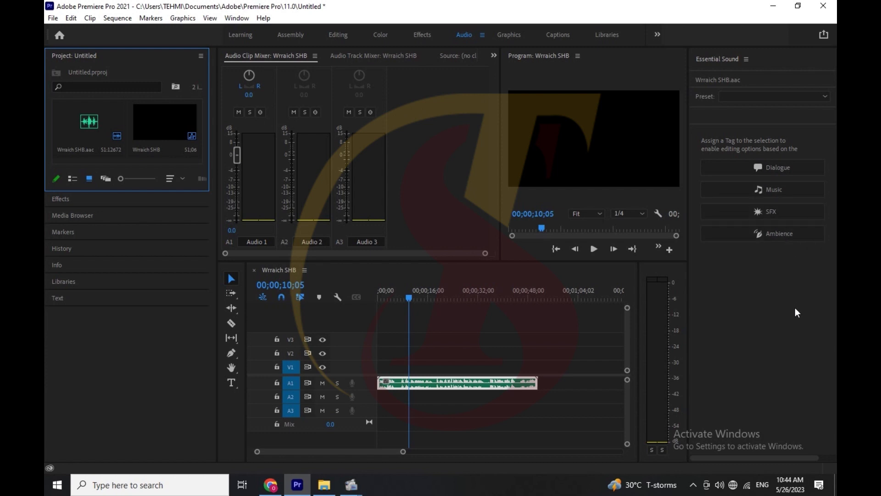
# Tag the Wrraich SHB.aac clip as Dialogue in Essential Sound.
pyautogui.click(773, 170)
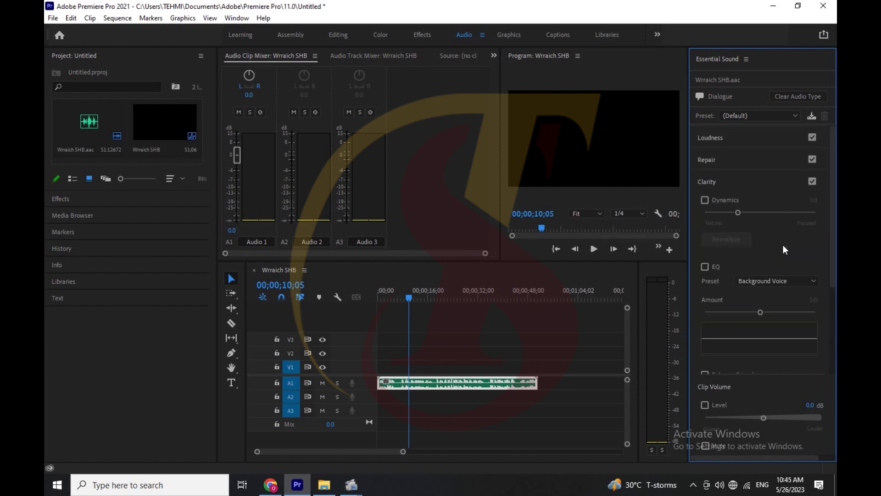
# Under Repair, enable Reduce Noise for the dialogue clip and set it to 6.0.
pyautogui.click(718, 160)
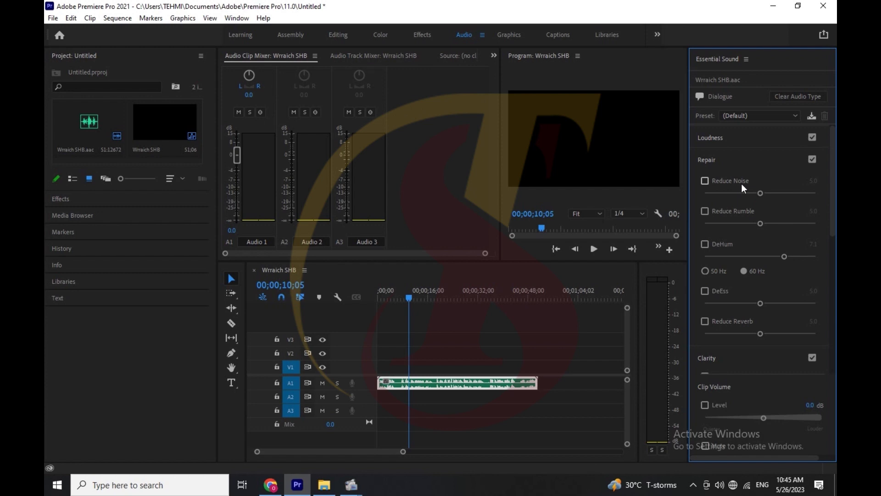
pyautogui.click(705, 181)
pyautogui.click(810, 181)
pyautogui.write('6')
pyautogui.press('Return')
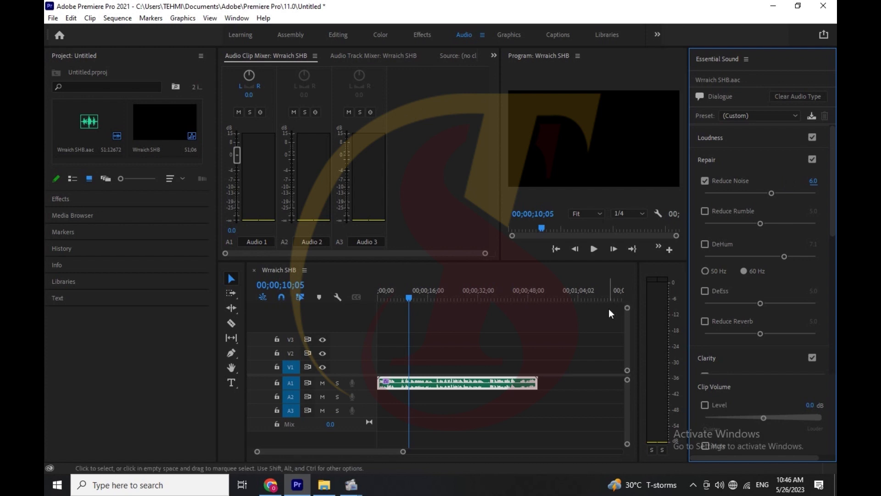
# Move the playhead to about 20 seconds and return to the Editing workspace with nothing selected.
pyautogui.click(575, 324)
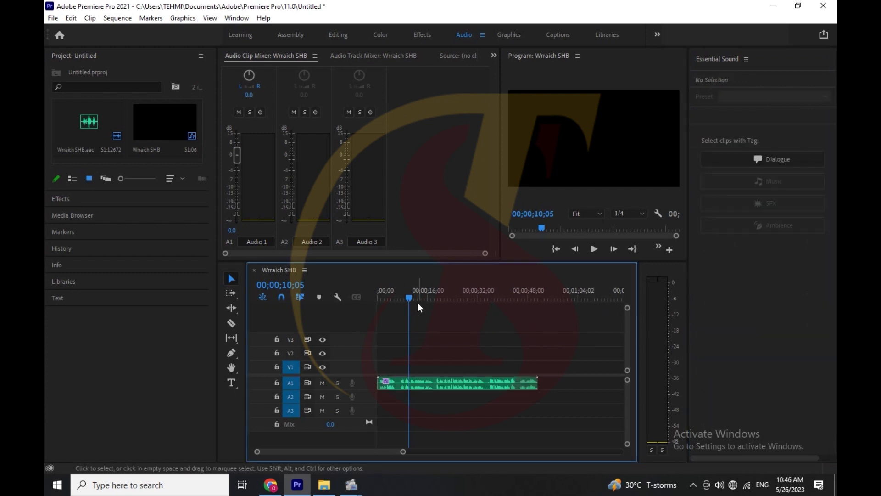
pyautogui.moveTo(418, 298); pyautogui.dragTo(439, 300)
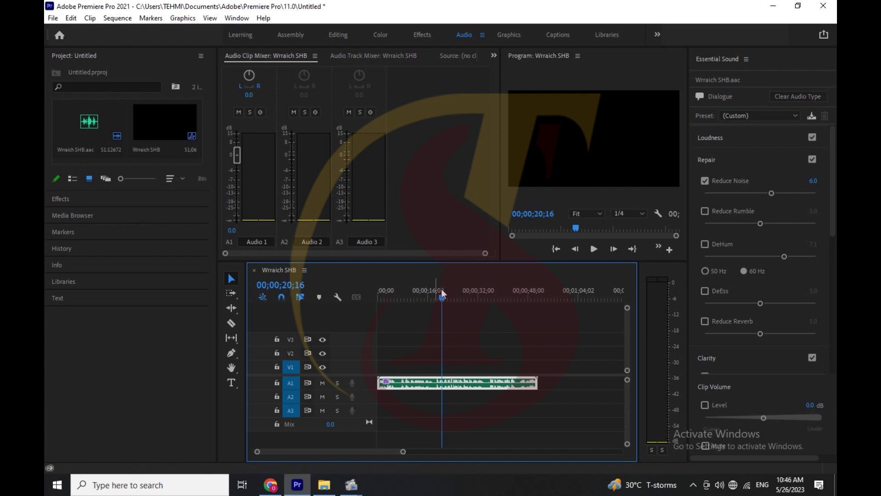
pyautogui.click(336, 36)
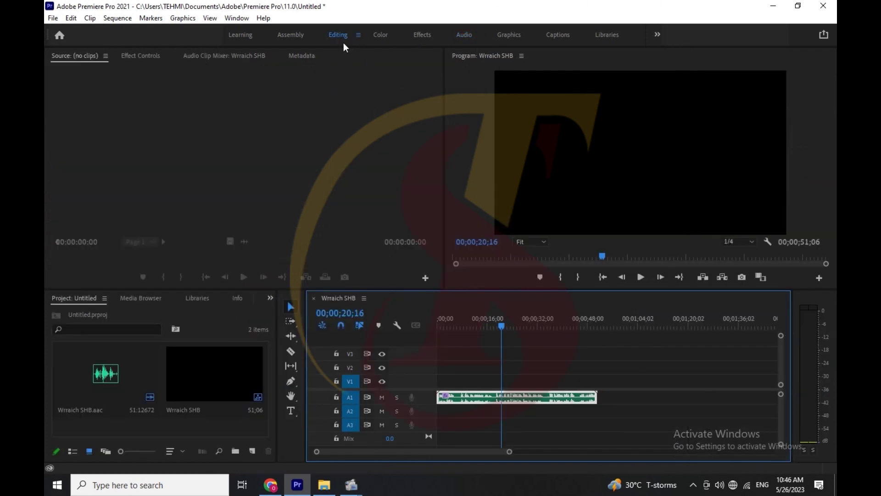
pyautogui.click(529, 347)
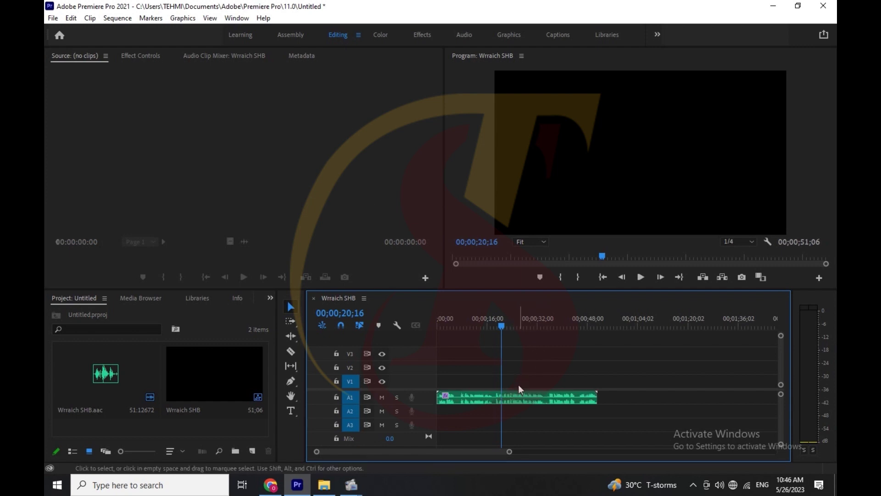